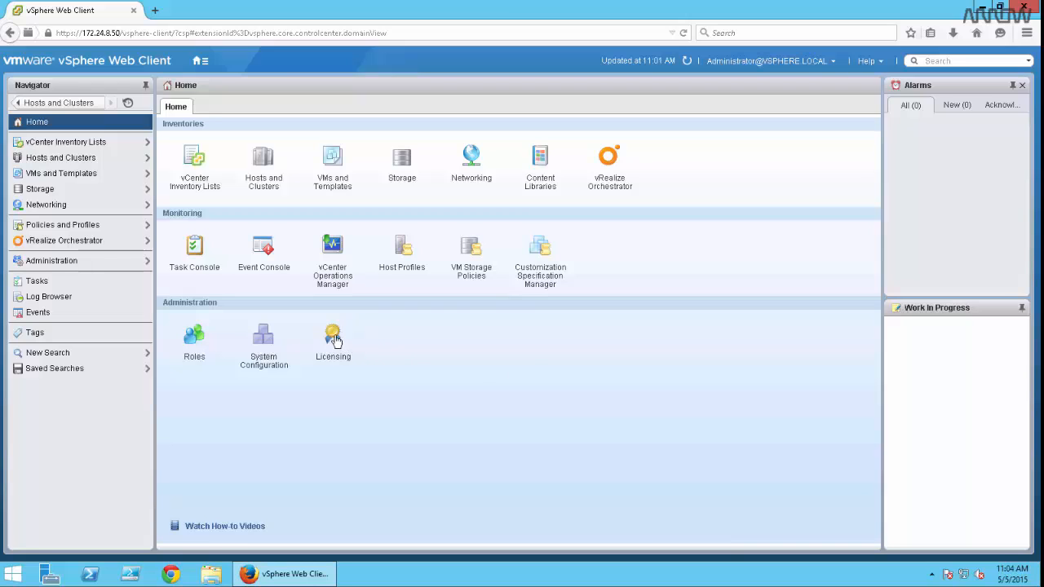
Review the VSAN 6.0 license in Licensing, and open the new license entry form and cancel it
click(335, 339)
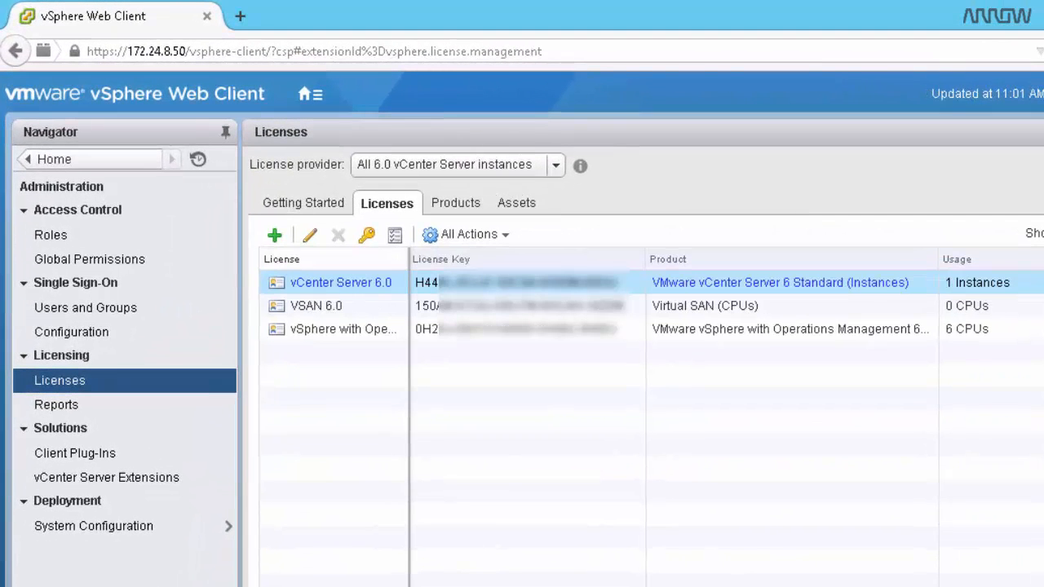
click(376, 310)
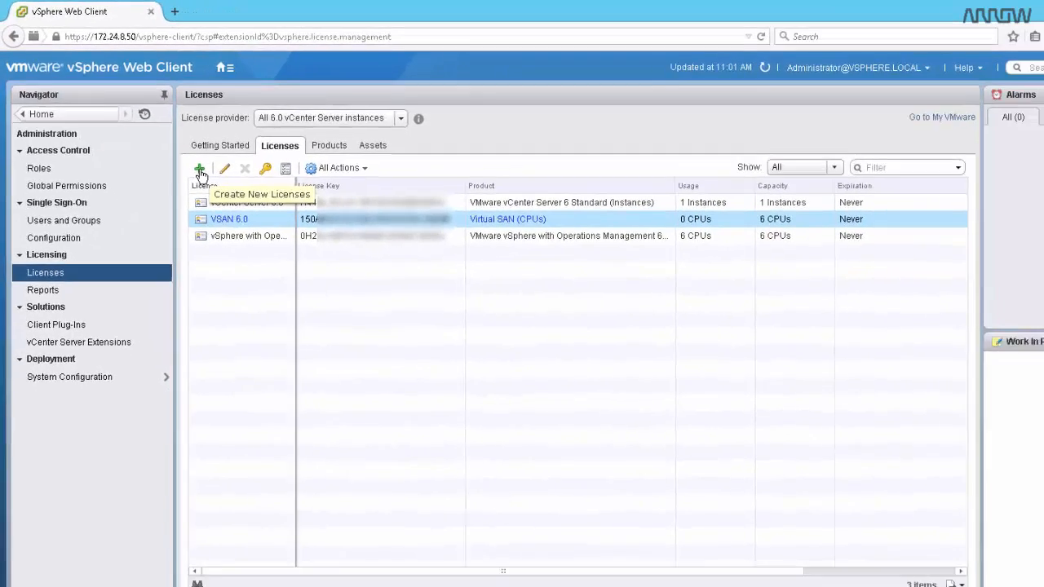
click(275, 237)
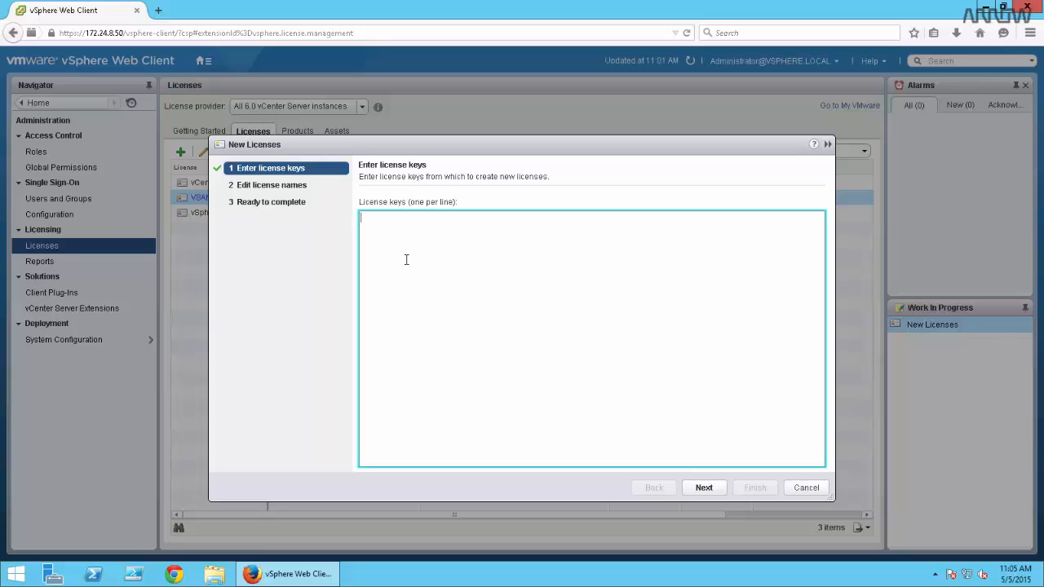
click(806, 488)
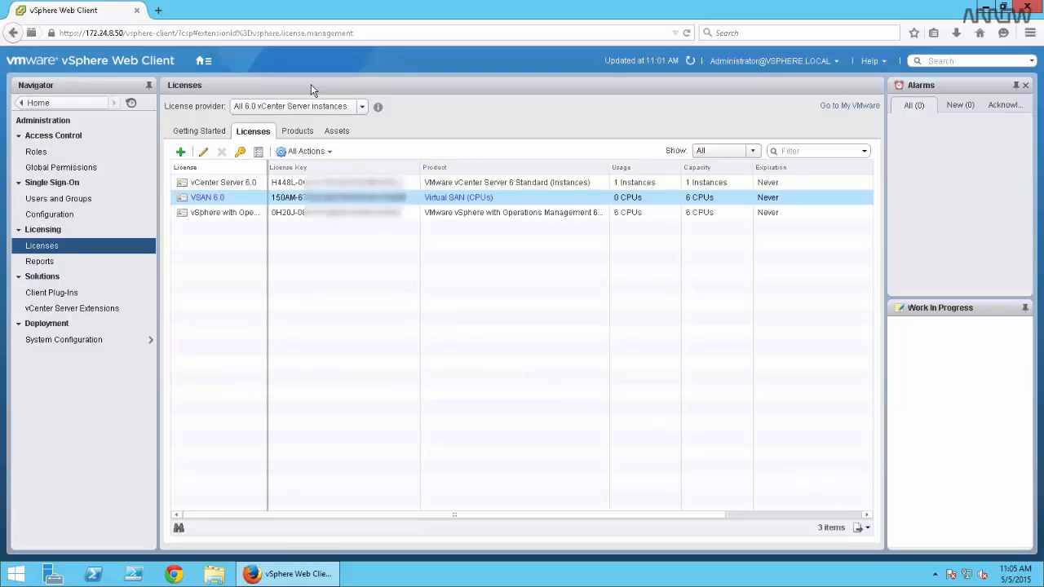
Open the virtual switches of host 172.24.8.14 in Hosts and Clusters and examine the Management Network's adapter path on vSwitch0
click(202, 62)
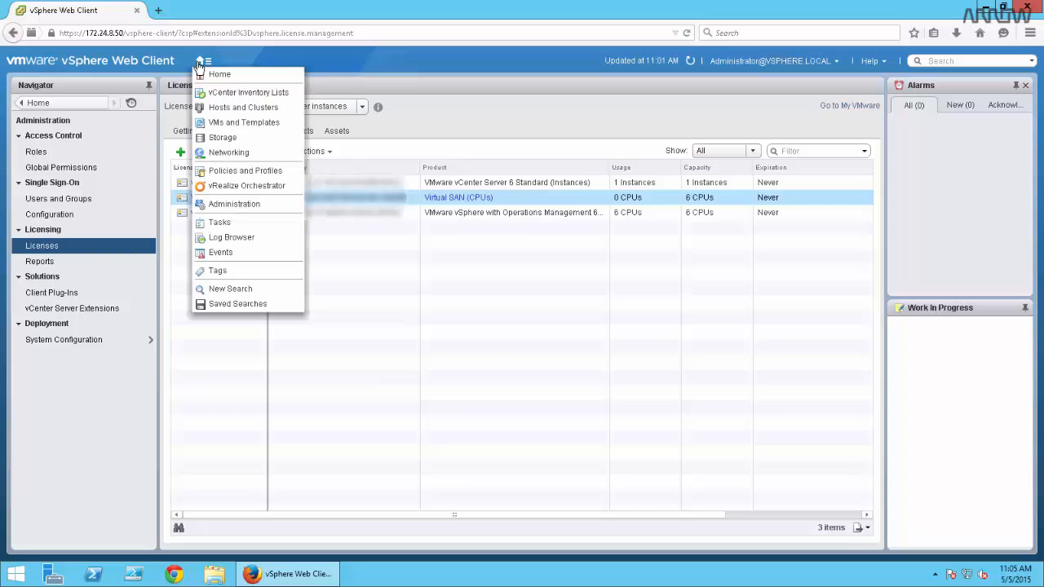
click(238, 112)
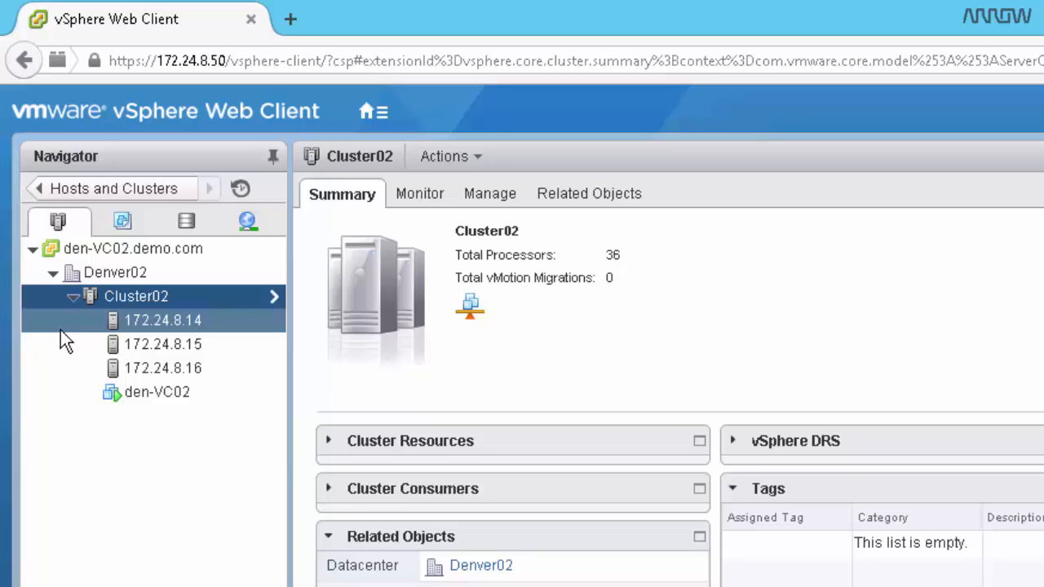
click(140, 319)
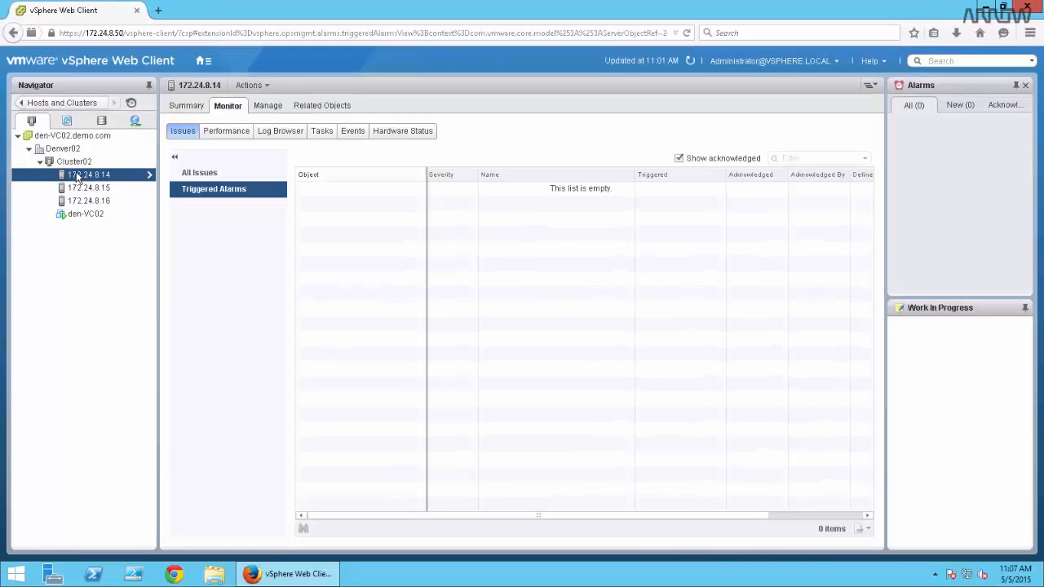
click(267, 108)
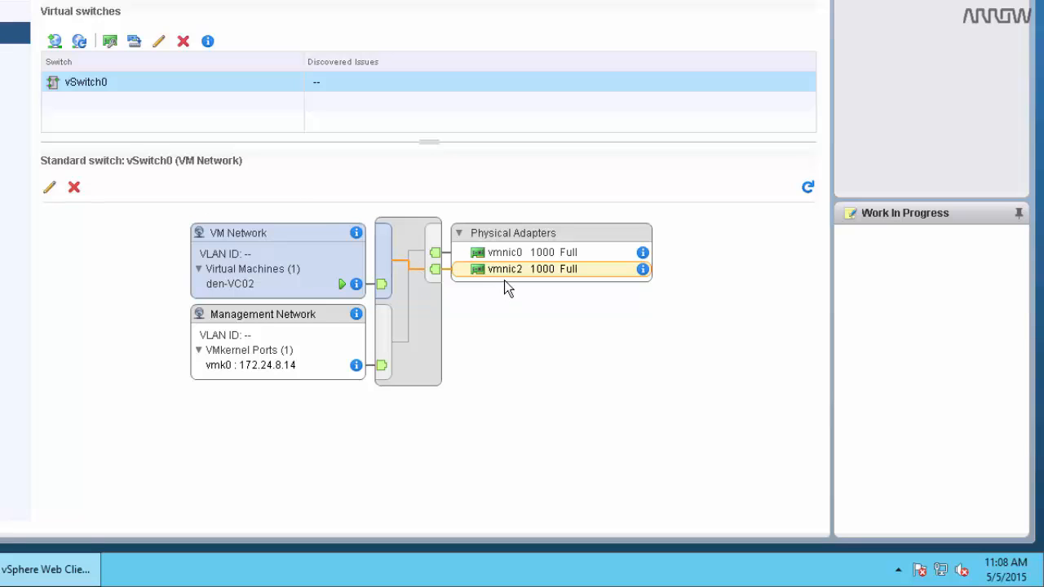
click(292, 316)
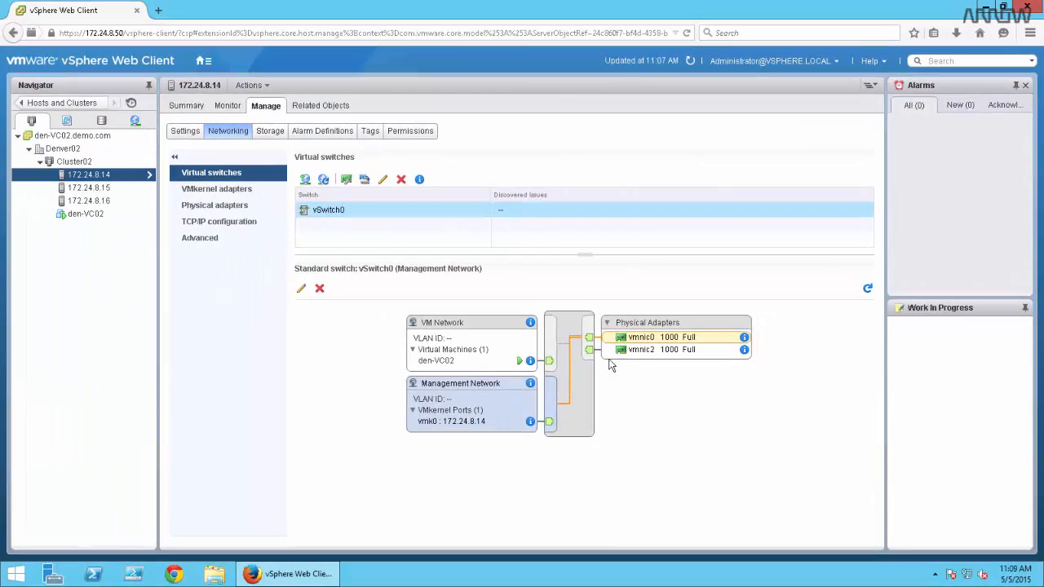
Start adding host networking on 172.24.8.14 with a VMkernel Network Adapter on a new standard switch
click(305, 181)
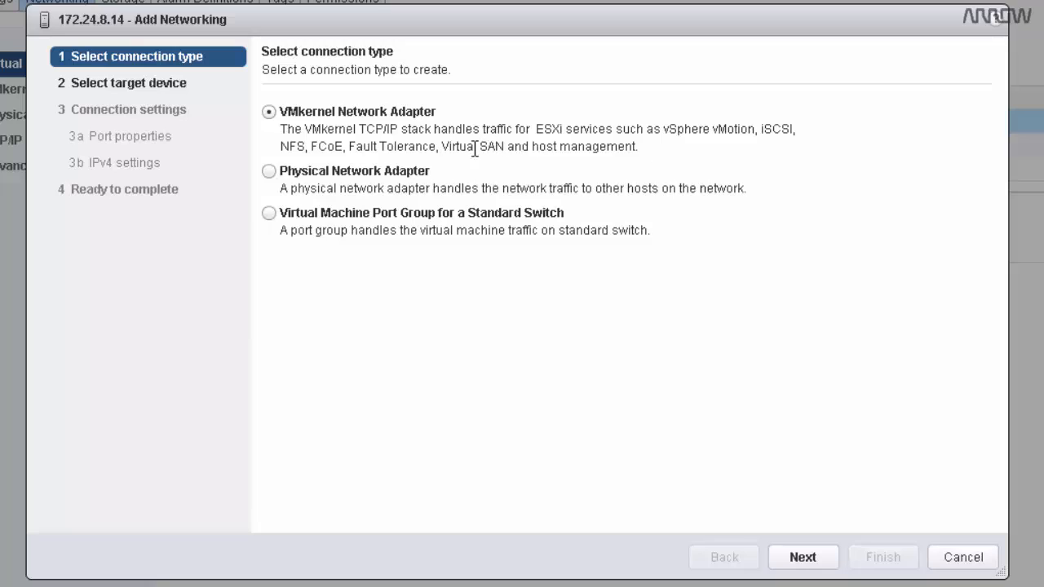
click(803, 559)
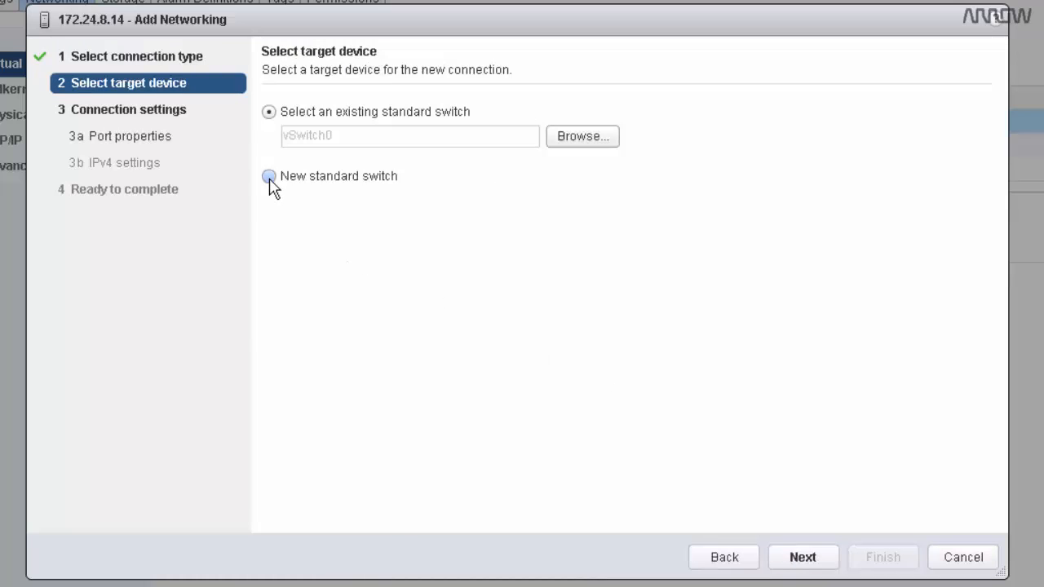
click(269, 177)
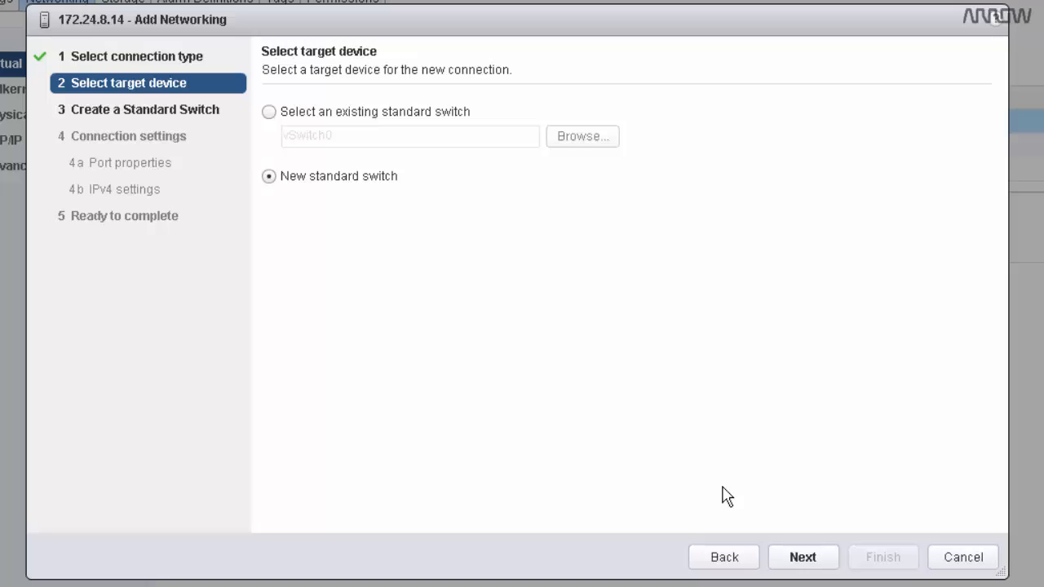
click(803, 558)
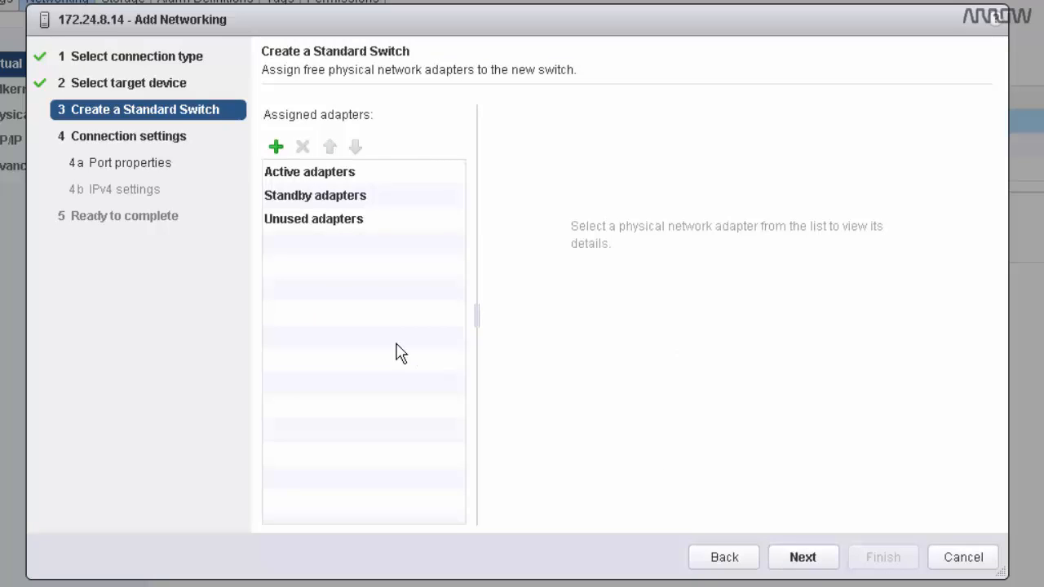
Assign vmnic1 as an active adapter and vmnic3 as a standby adapter to the new switch
click(276, 149)
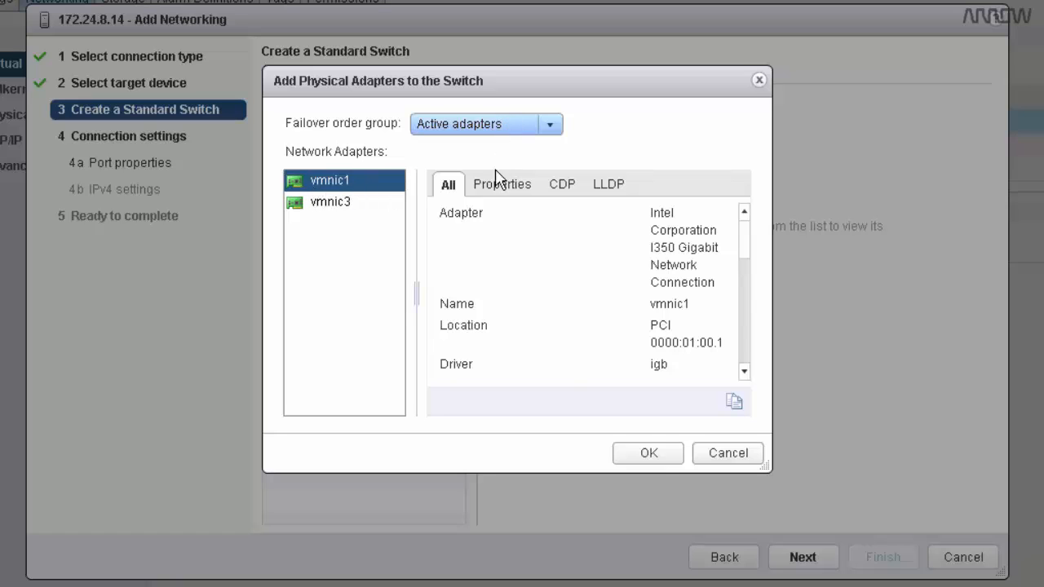
click(655, 457)
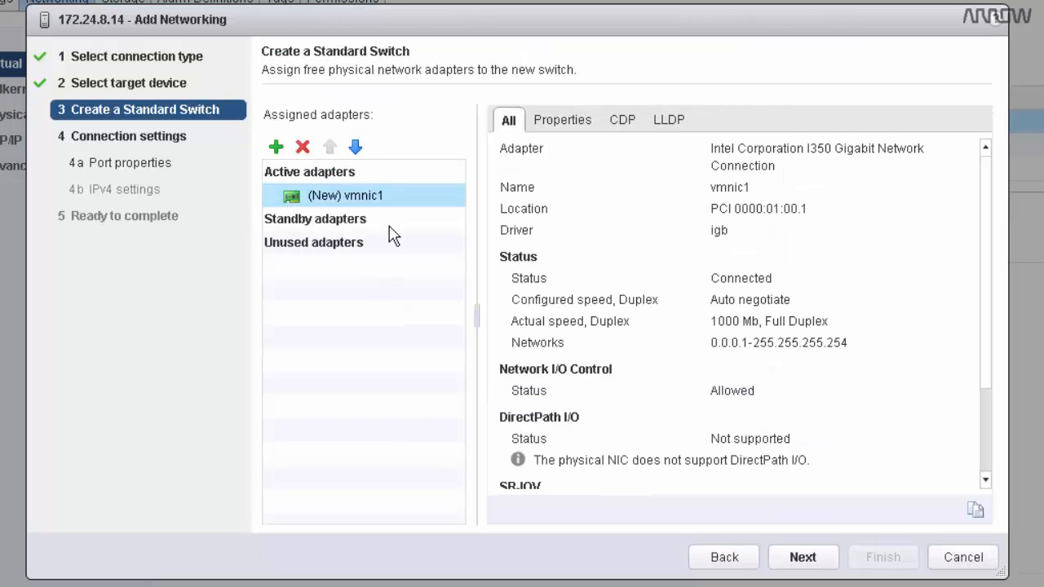
click(276, 148)
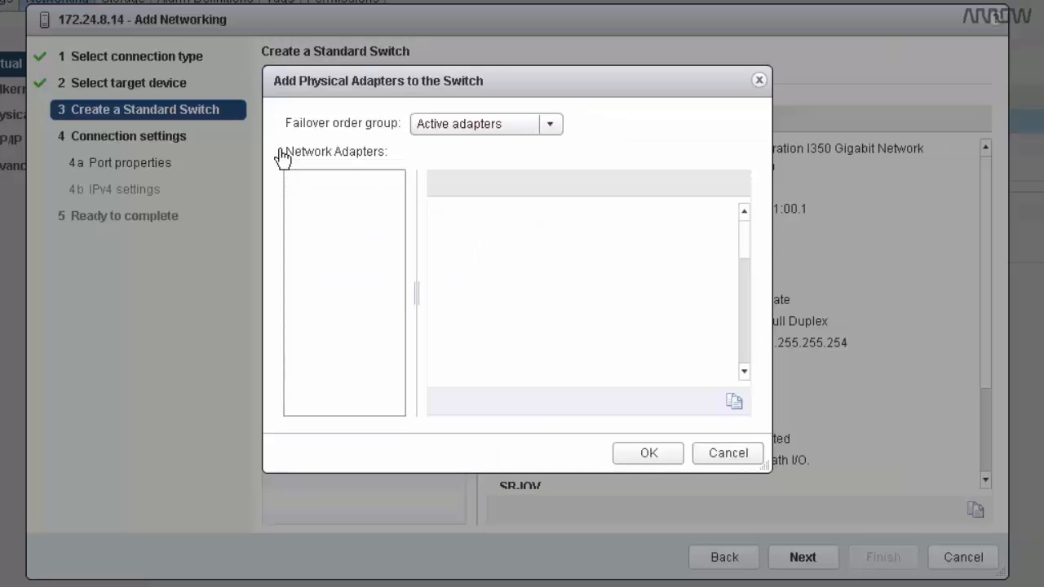
click(549, 125)
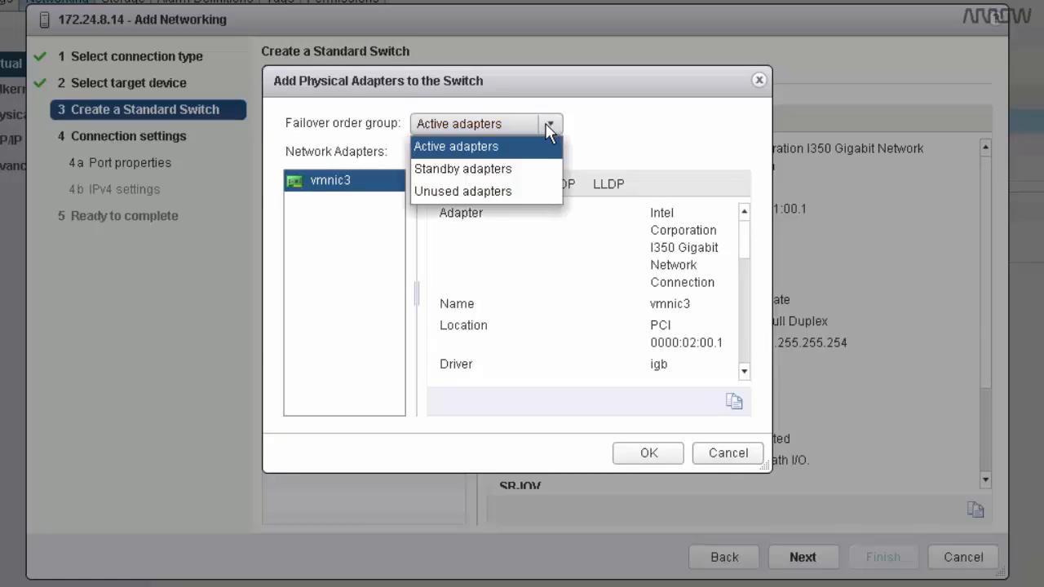
click(499, 169)
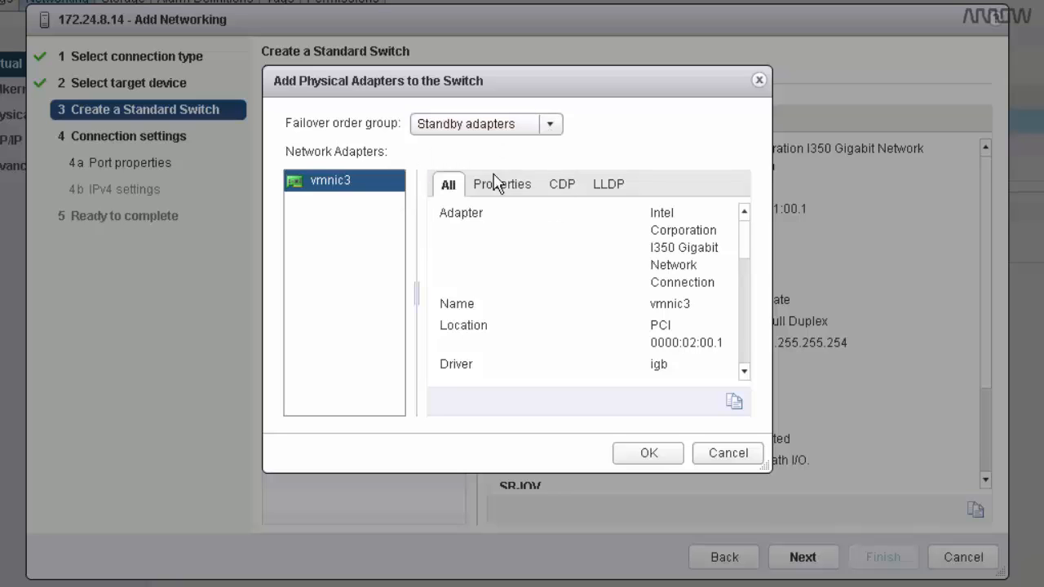
click(654, 459)
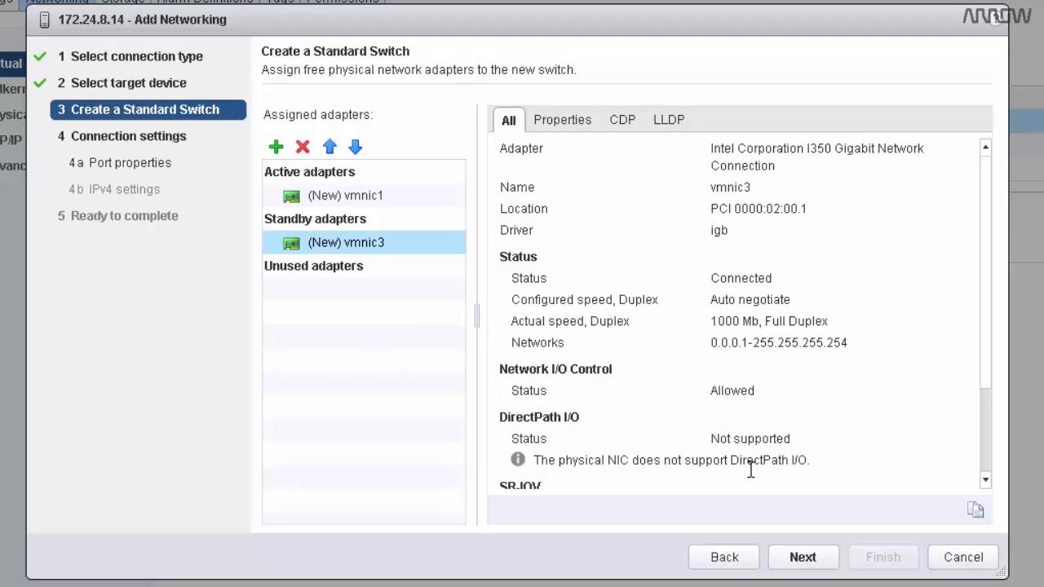
click(799, 556)
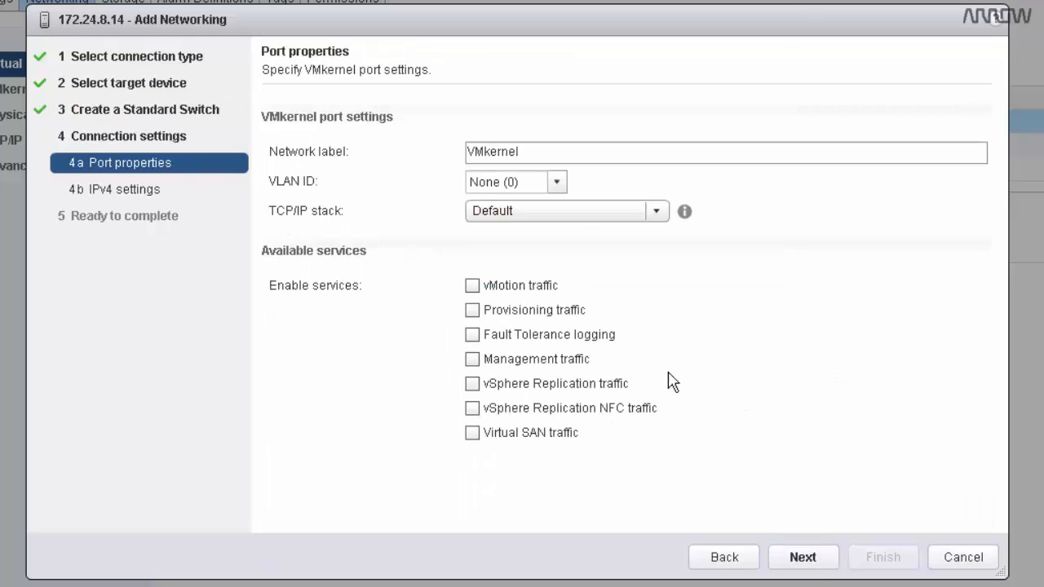
Label the VMkernel port's network VSAN and enable Virtual SAN traffic on it
click(520, 145)
drag(520, 147, 436, 144)
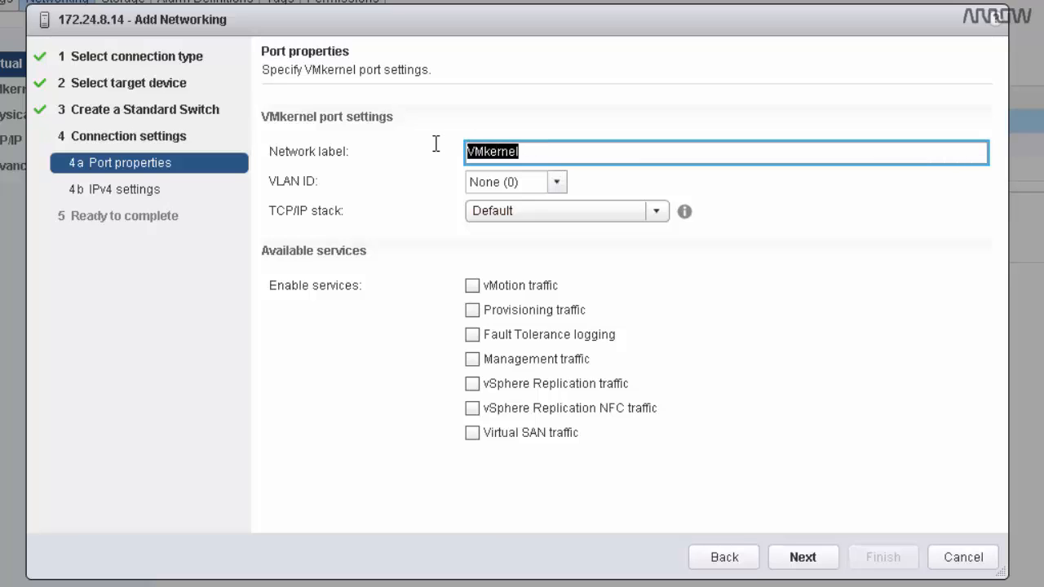
text(VSAN)
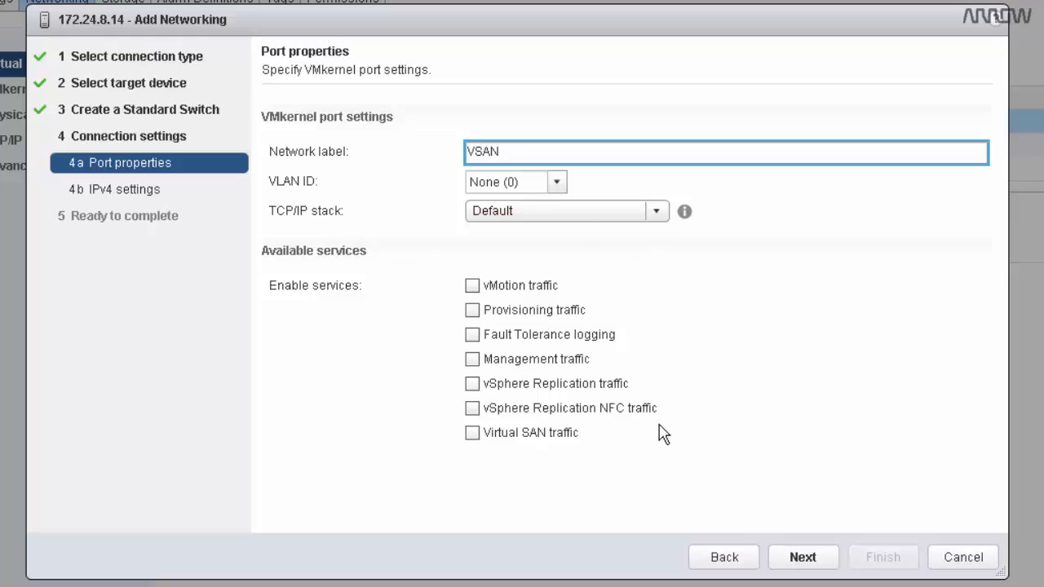
click(472, 436)
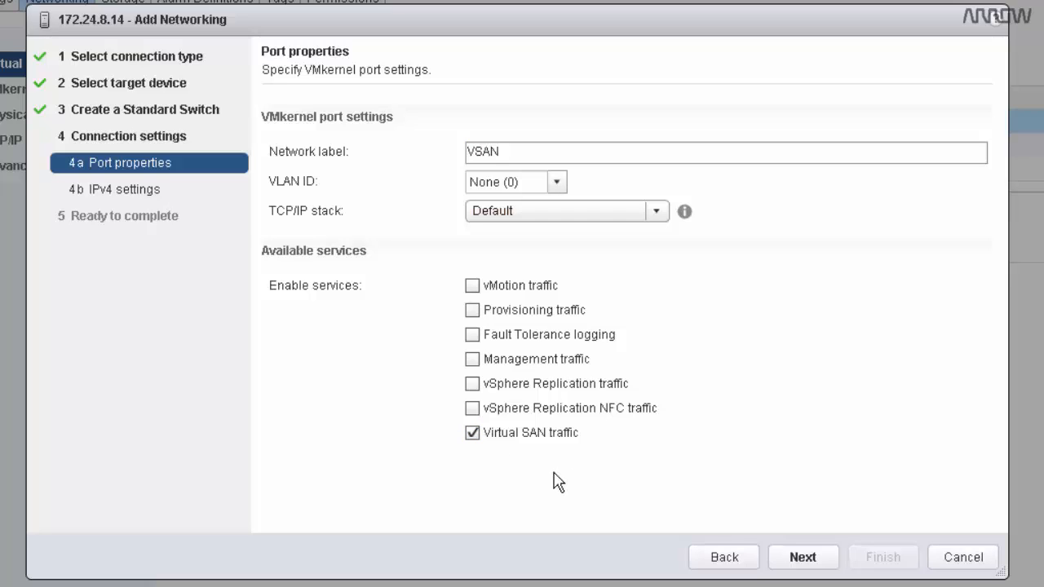
click(803, 558)
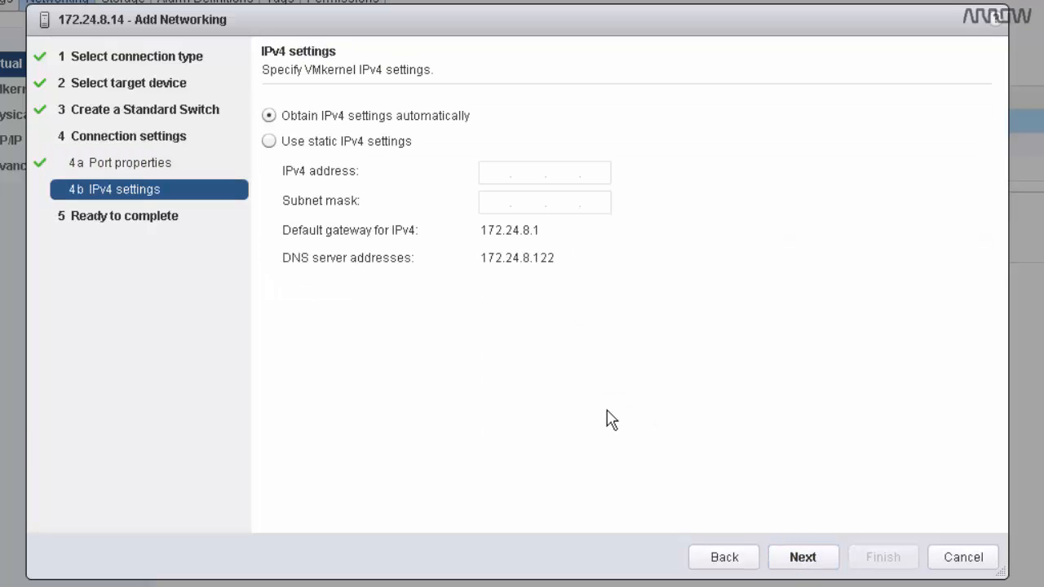
Give the VMkernel port the static IPv4 address 172.24.8.54 with subnet mask 255.255.255.0 and finish creating it
click(270, 142)
click(494, 172)
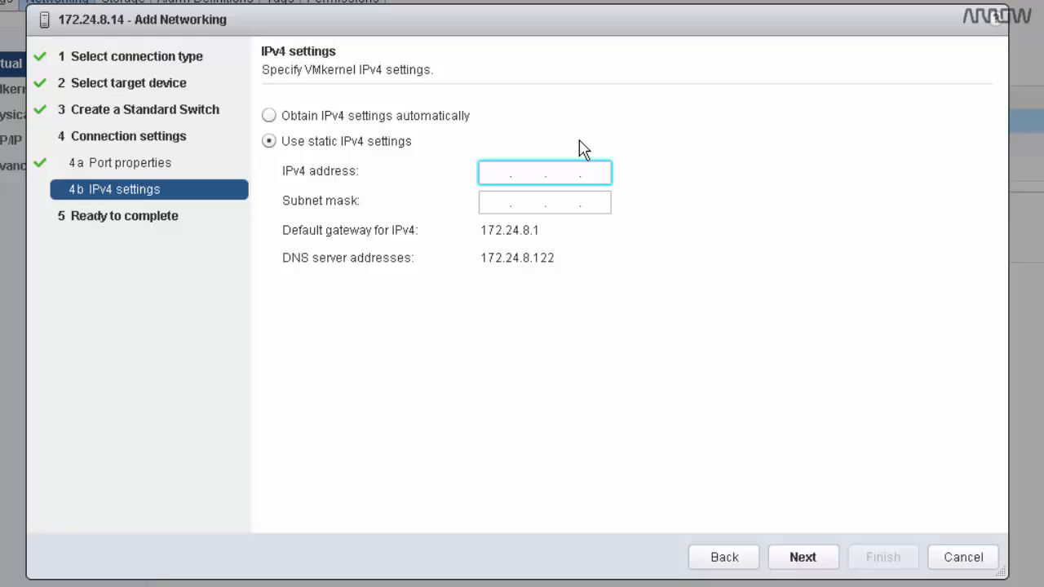
text(172 . 24 . 8 . 54)
key(Tab)
text(255.255.255.0)
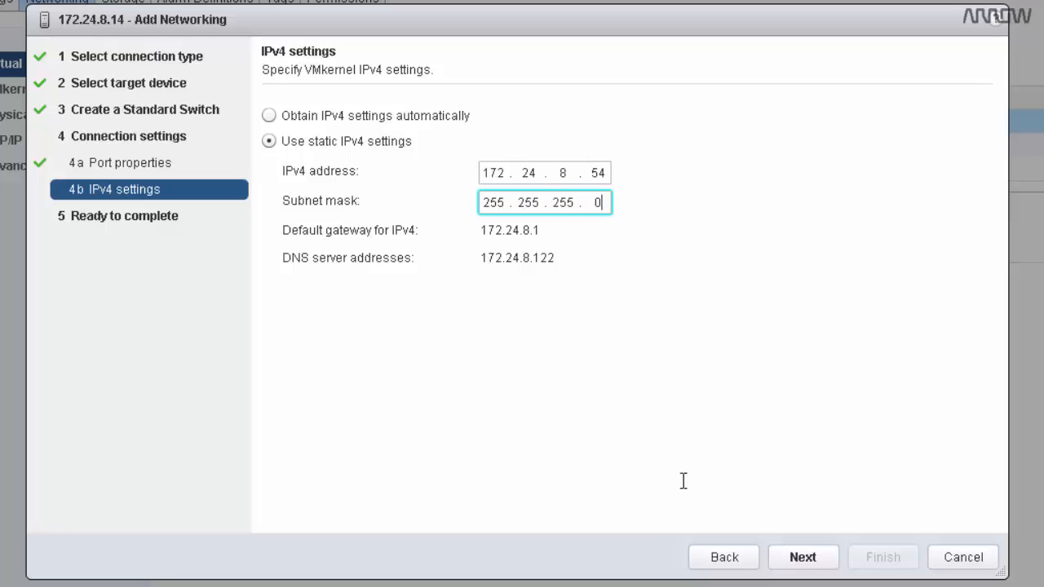
click(803, 566)
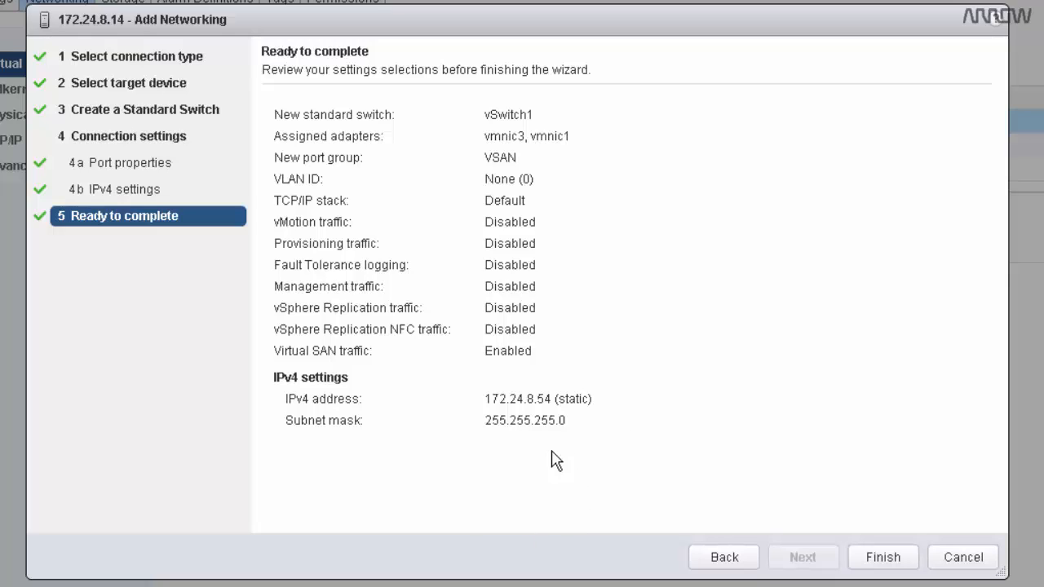
click(894, 563)
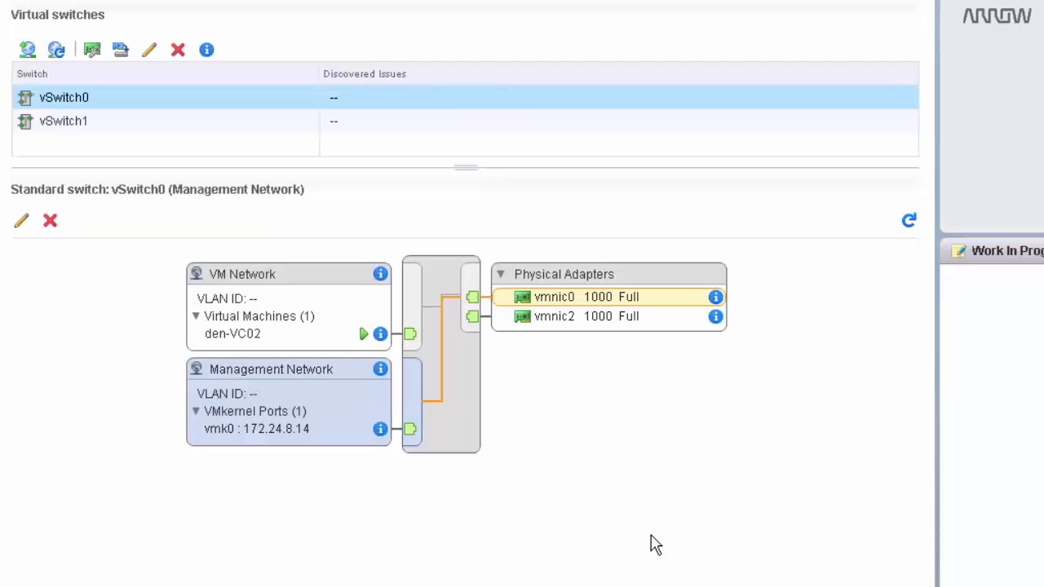
Check the VSAN port group and adapters of vSwitch1 on hosts 172.24.8.14, 172.24.8.15 and 172.24.8.16
click(63, 129)
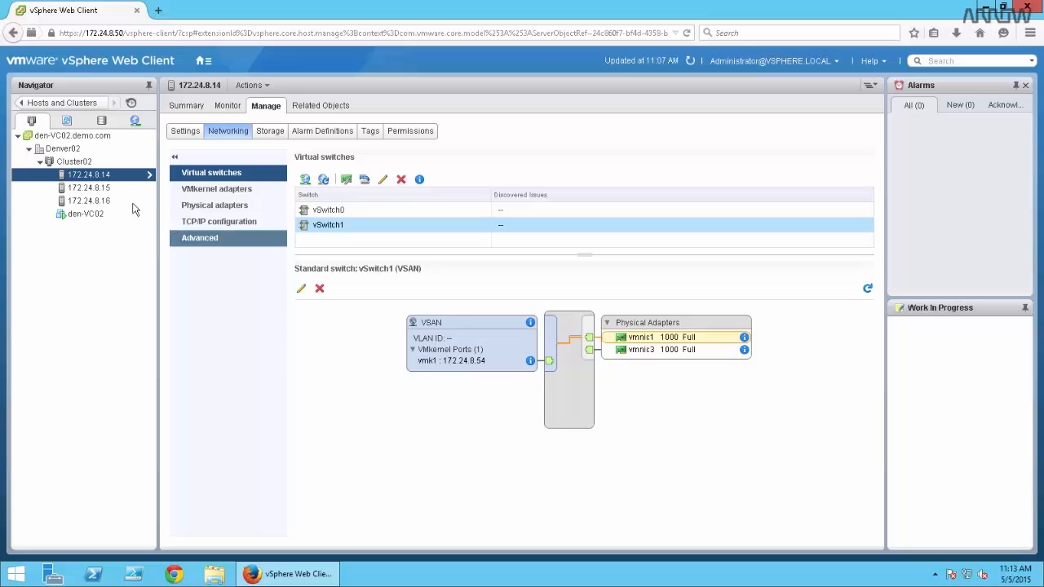
click(87, 189)
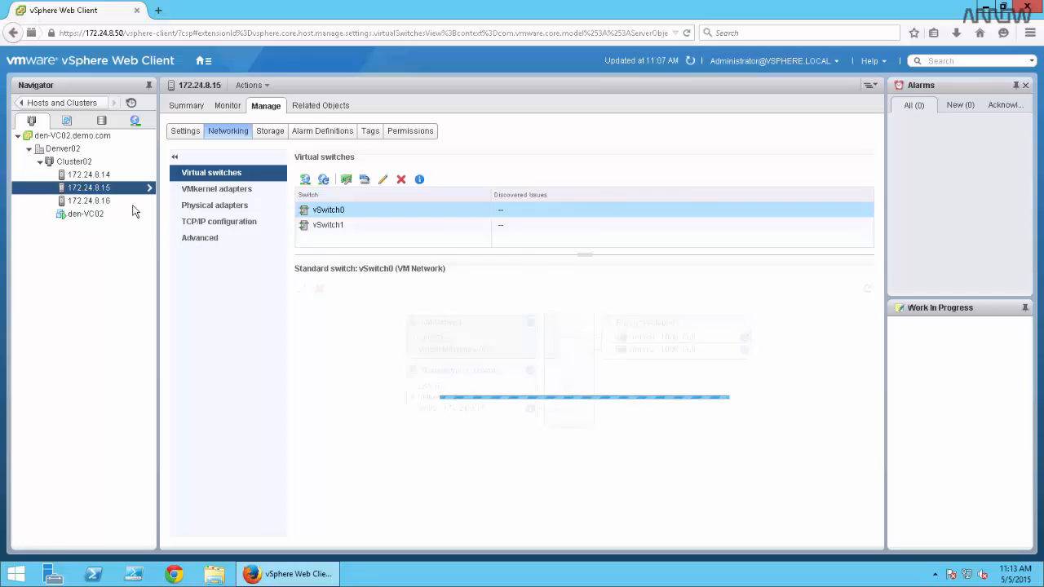
click(330, 226)
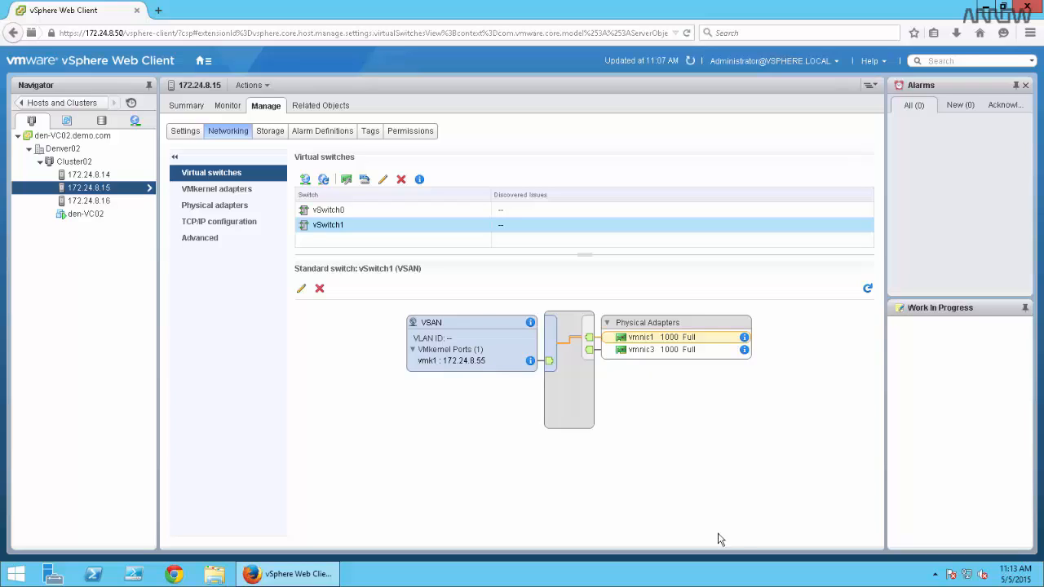
click(88, 201)
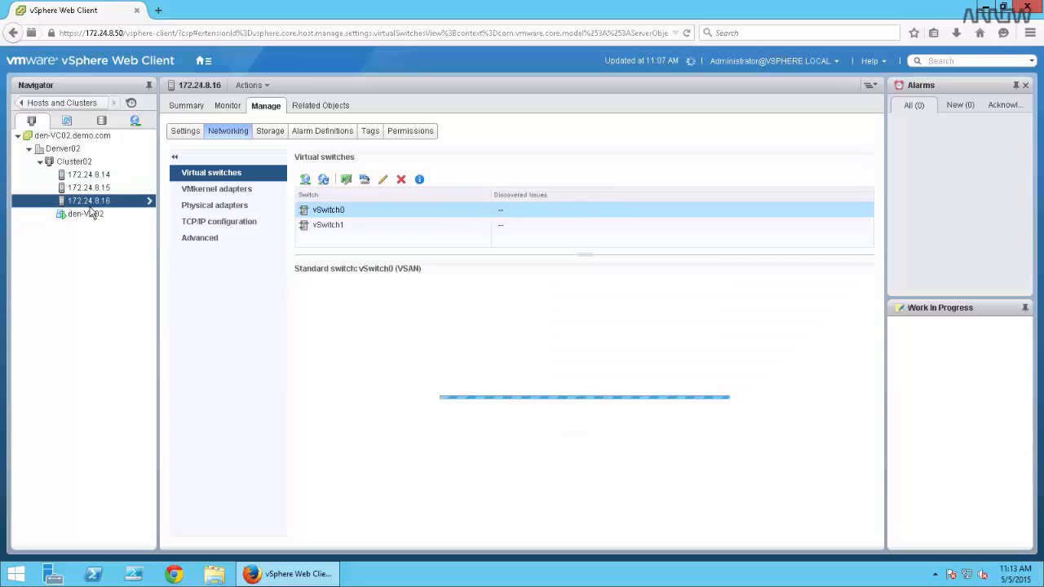
click(326, 225)
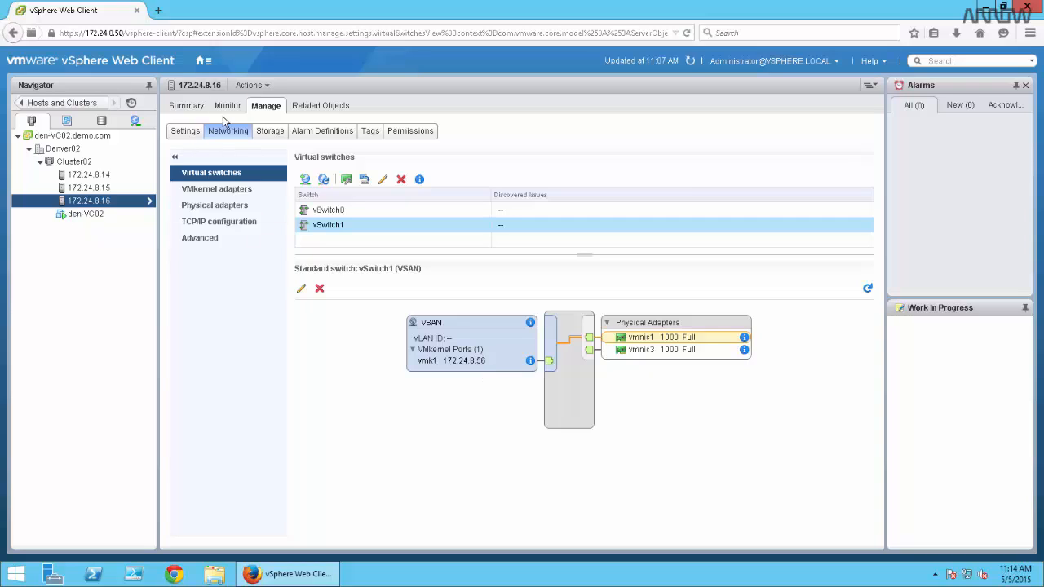
Turn on Virtual SAN for Cluster02 with the mode for adding disks to storage set to Manual
click(81, 163)
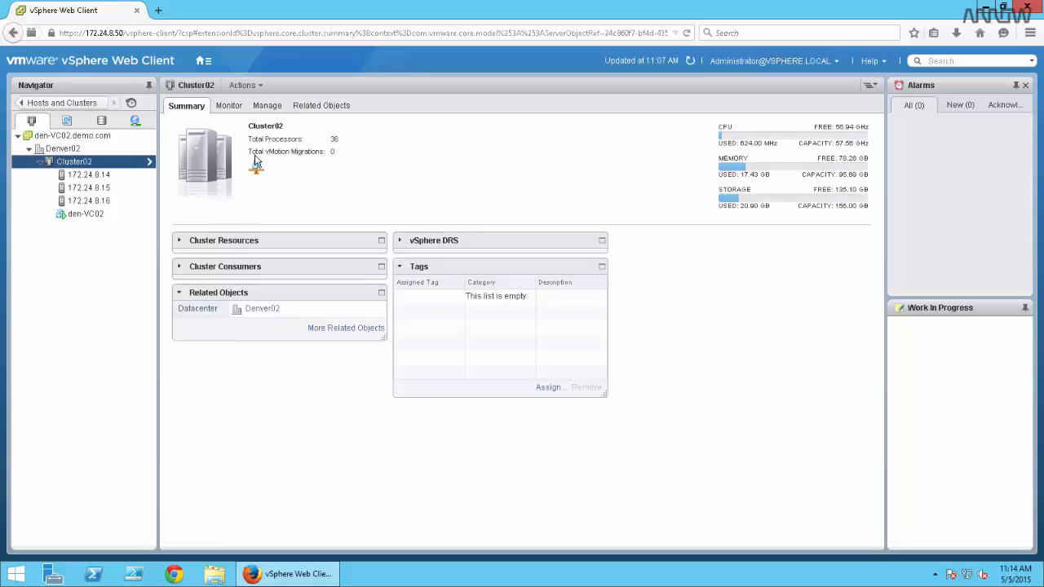
click(269, 106)
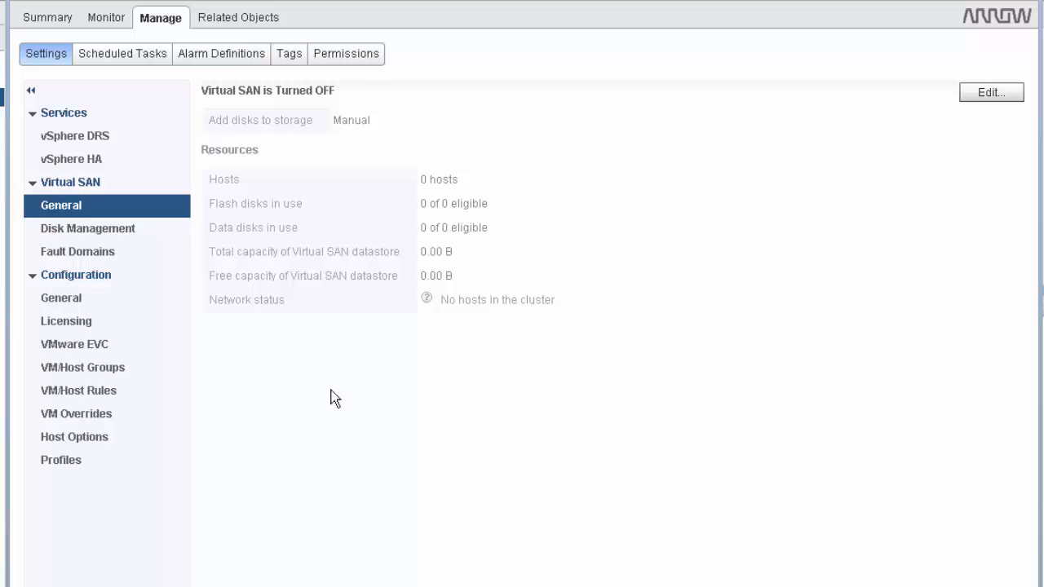
click(985, 102)
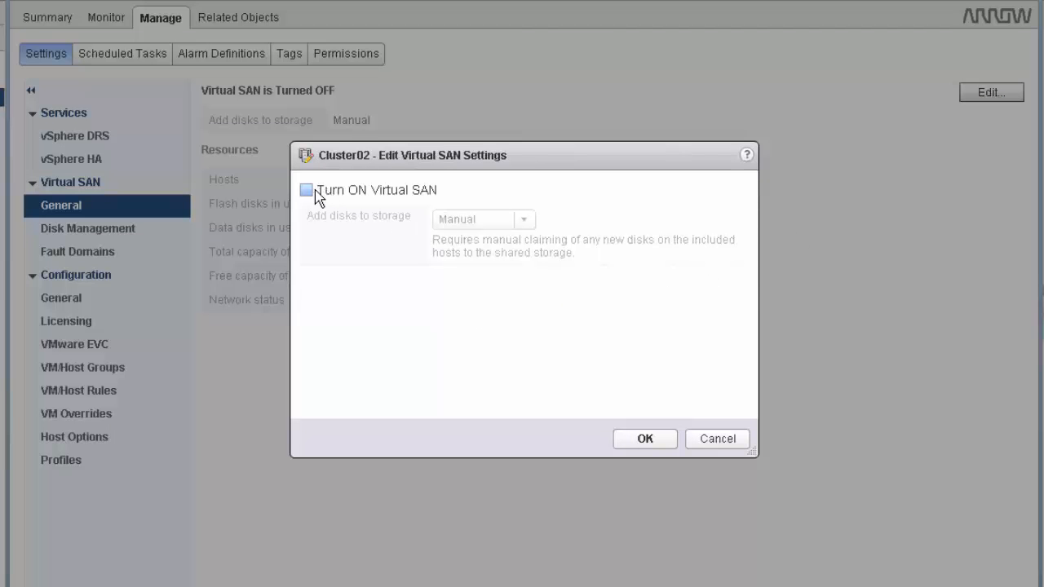
click(307, 190)
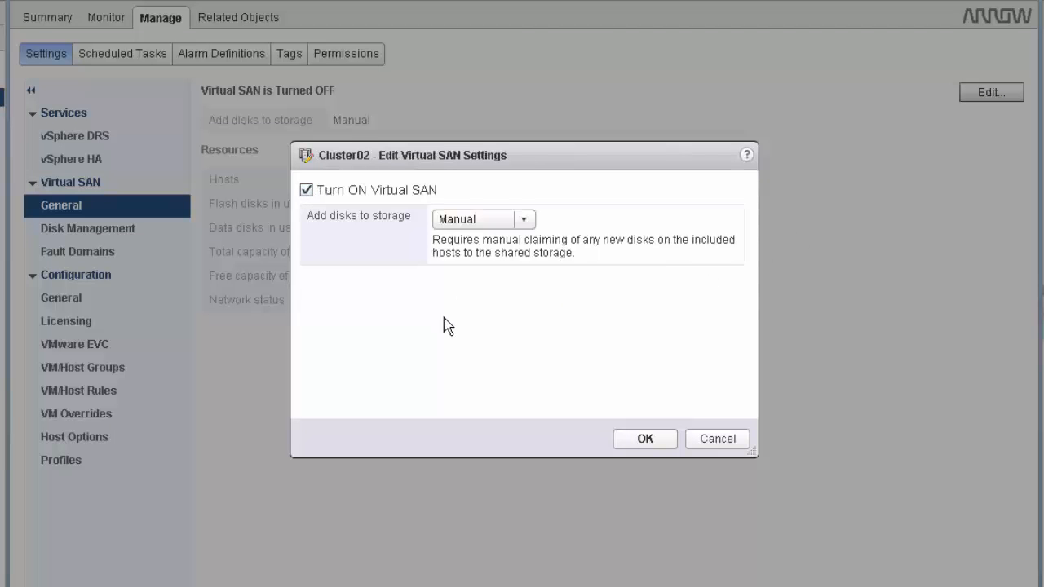
click(531, 223)
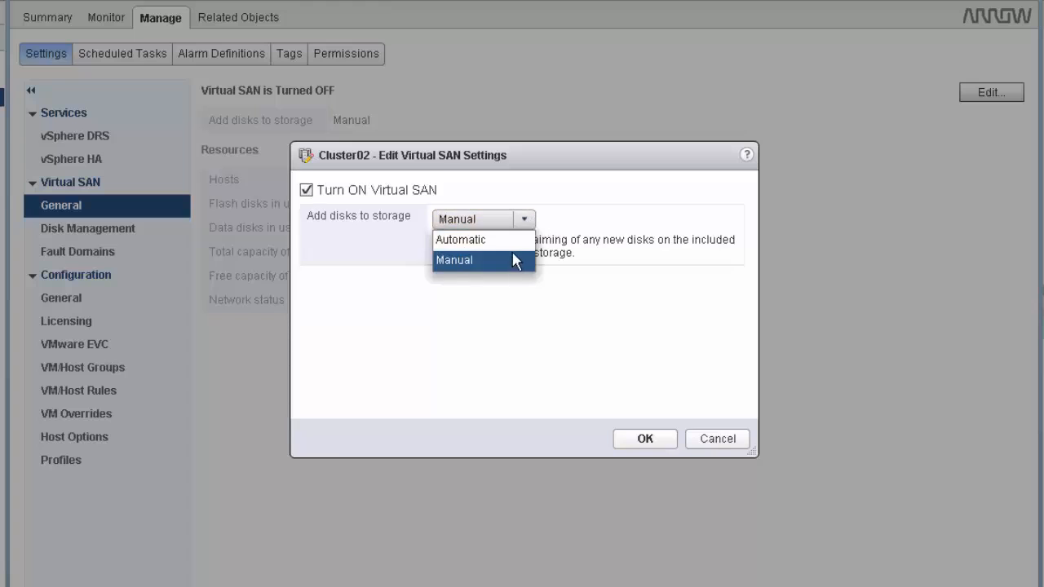
click(509, 244)
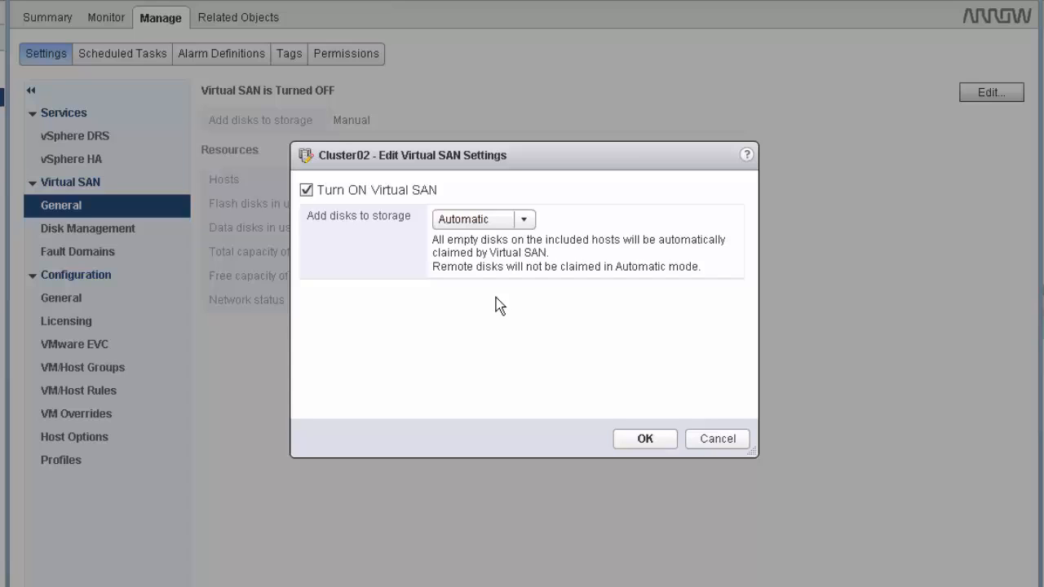
click(526, 222)
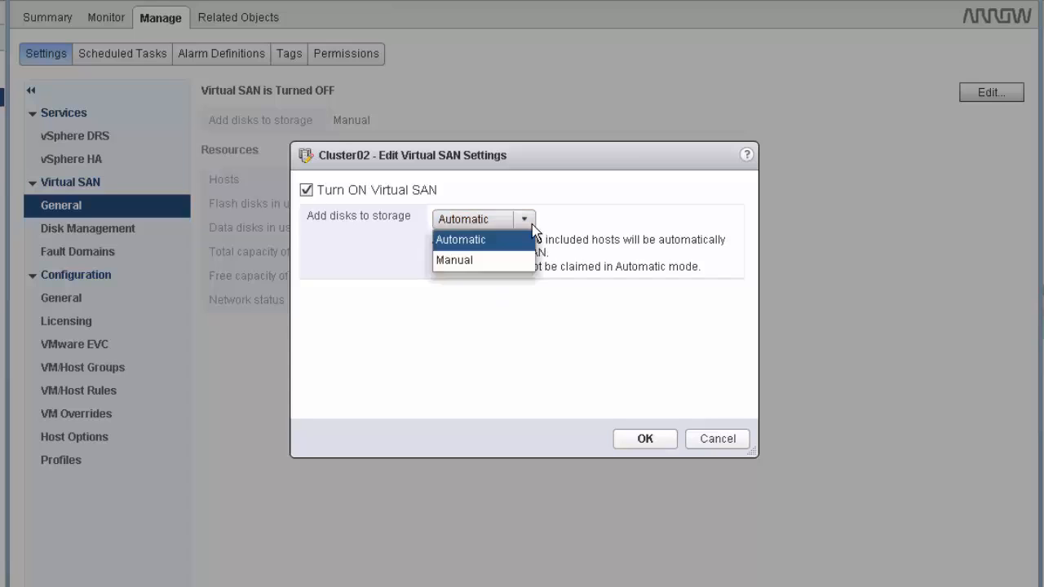
click(480, 263)
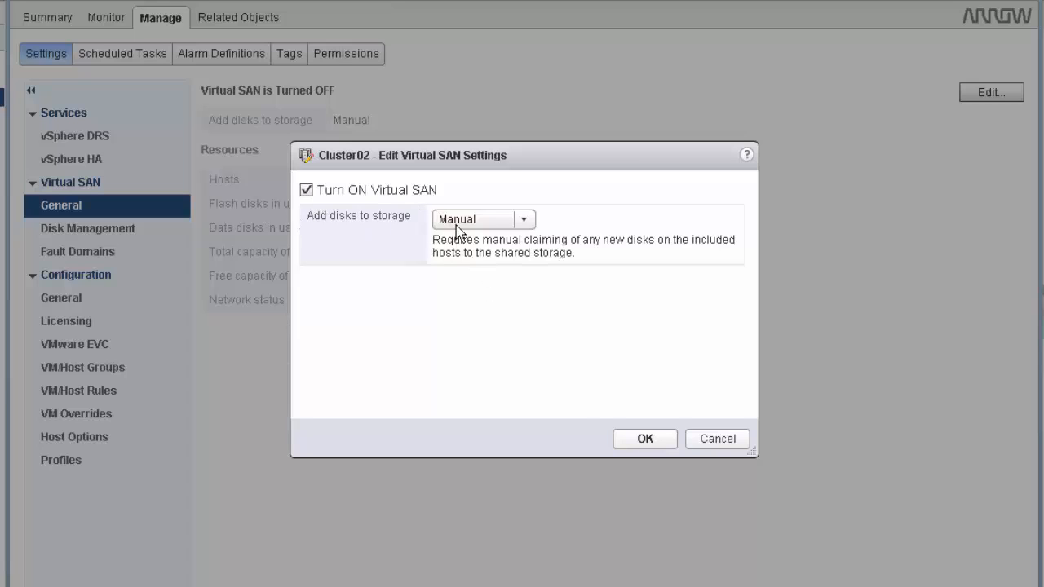
click(658, 442)
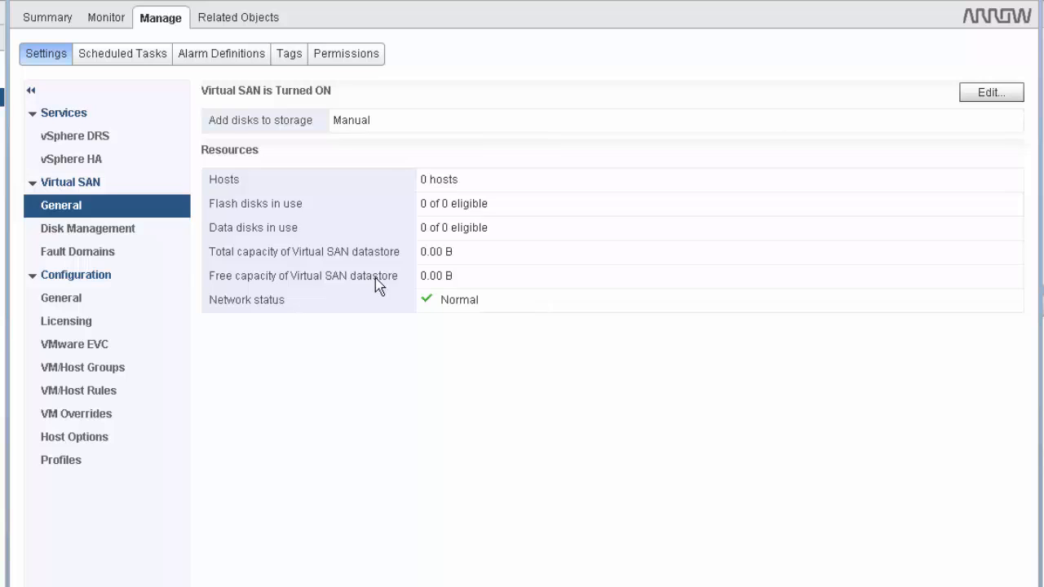
Claim all eligible flash and HDD disks on Cluster02's three hosts for Virtual SAN use
click(126, 234)
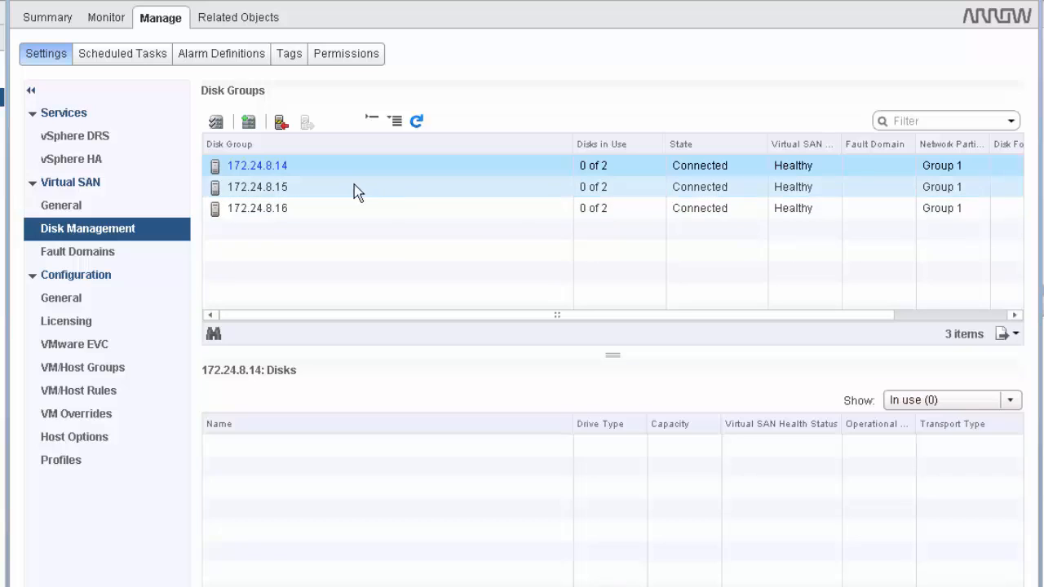
click(217, 123)
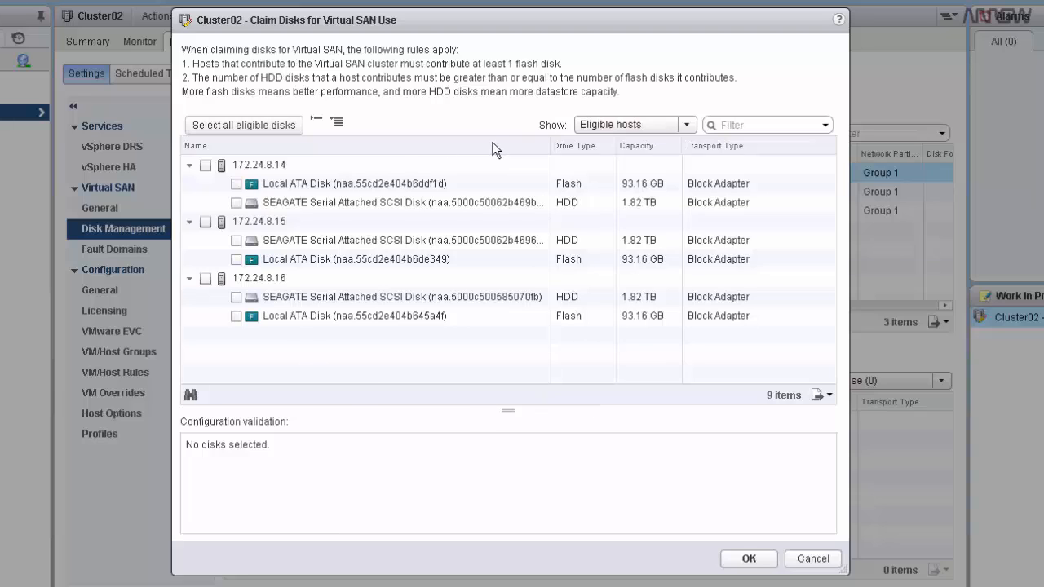
click(275, 125)
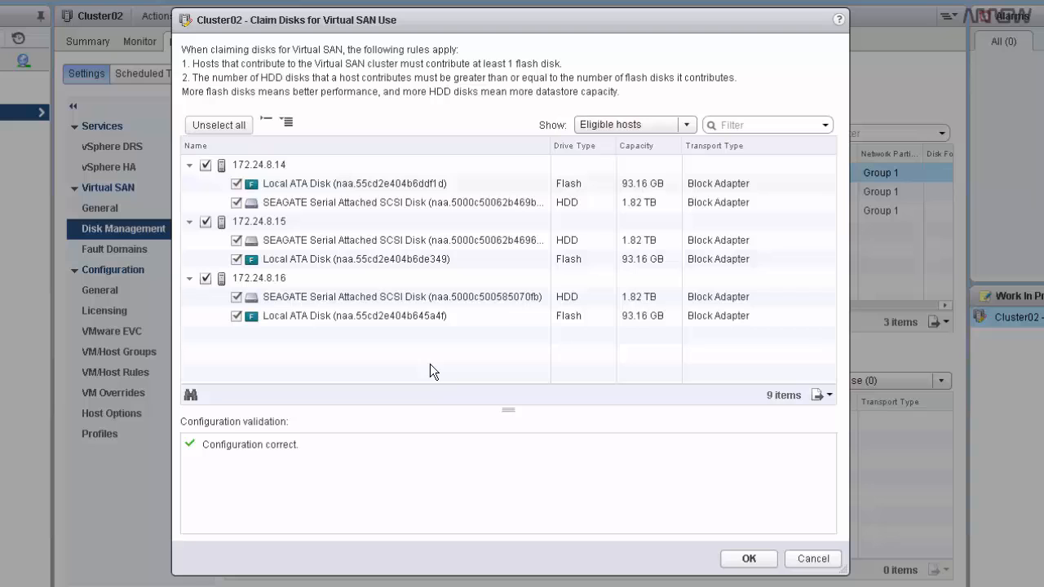
click(748, 560)
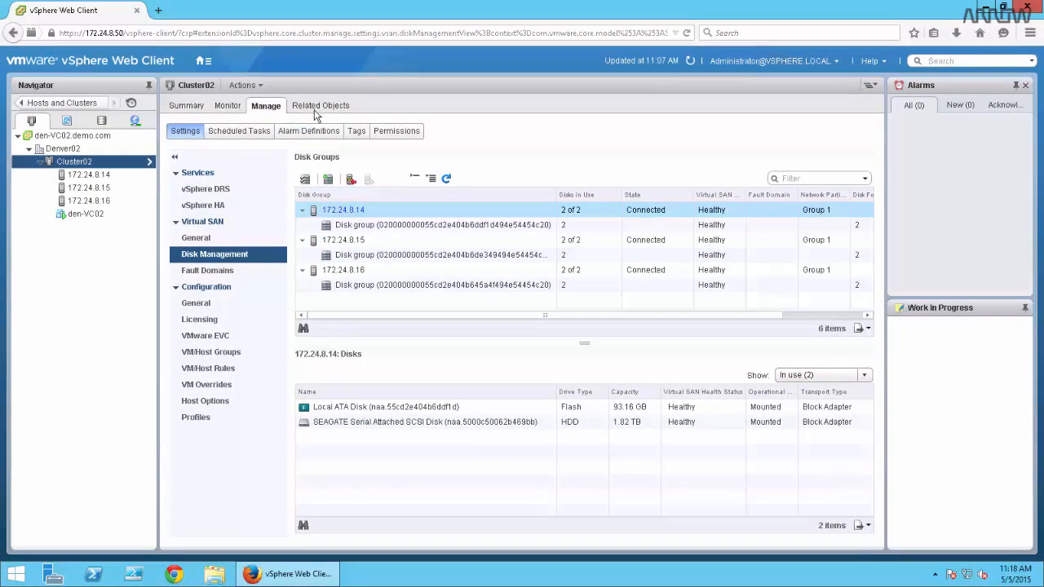
Check the datastores related to Cluster02 and to host 172.24.8.14, including vsanDatastore
click(321, 106)
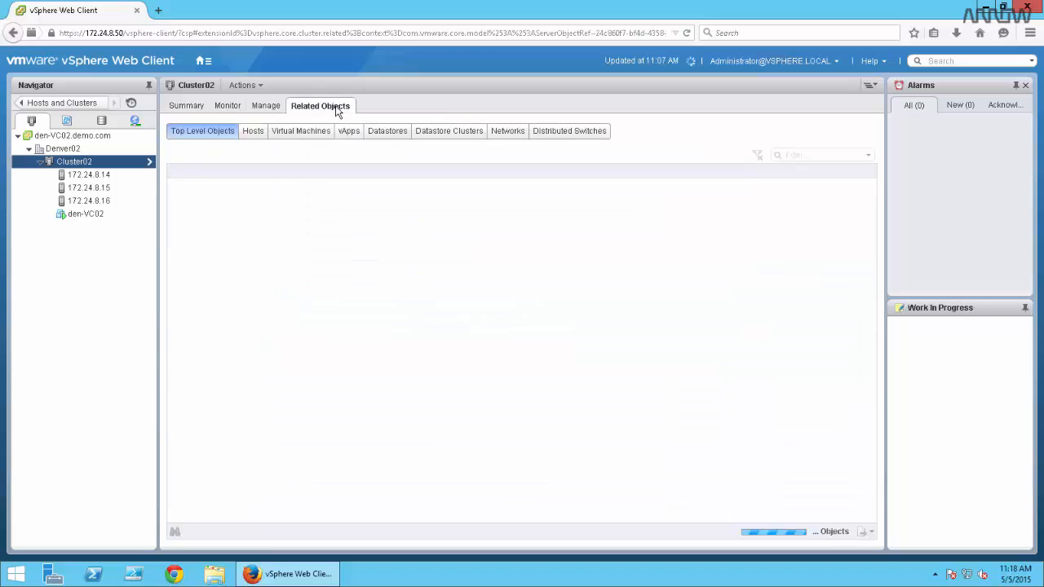
click(390, 135)
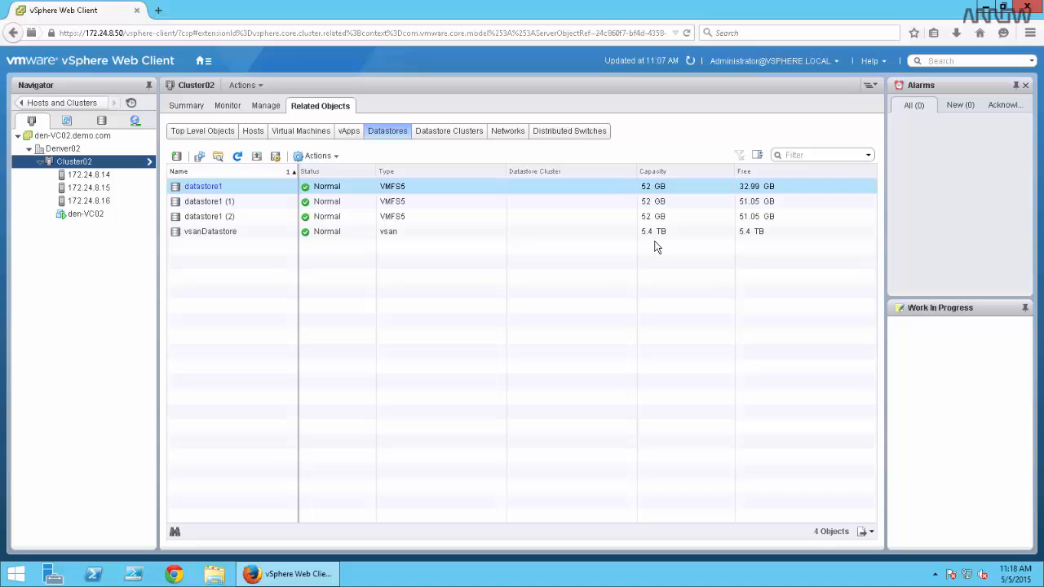
click(90, 175)
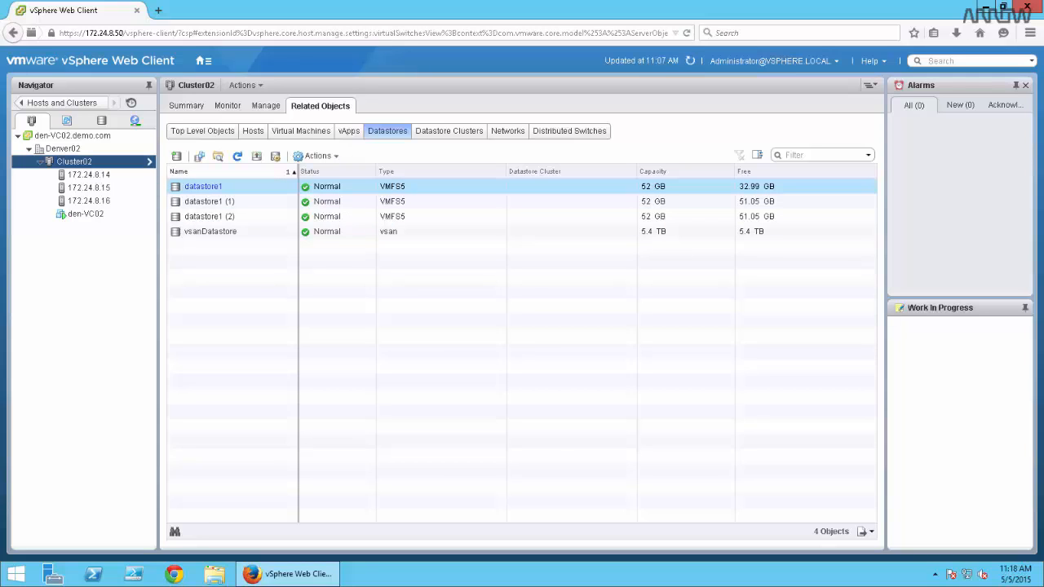
click(102, 174)
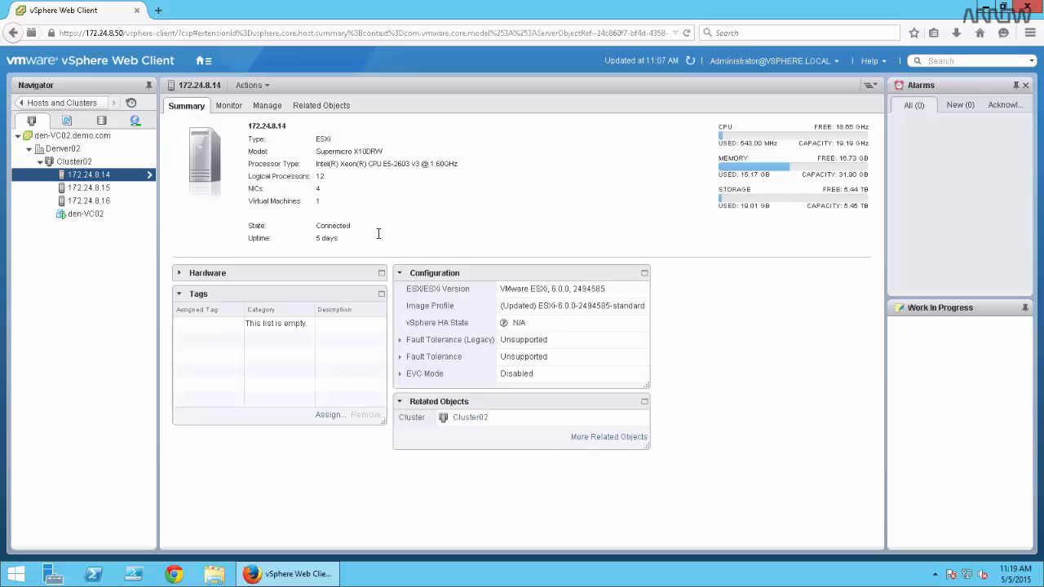
click(599, 440)
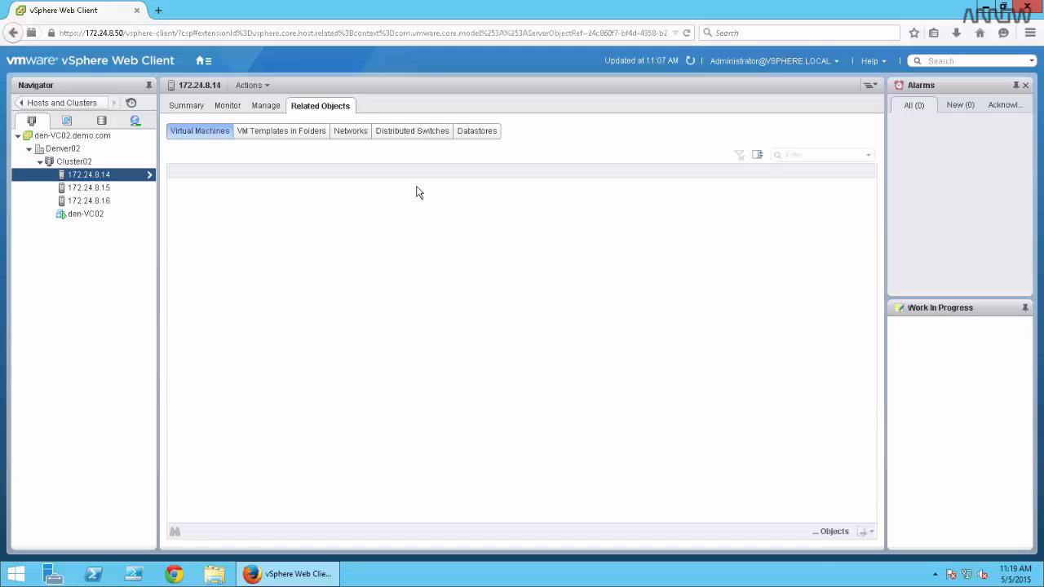
click(476, 131)
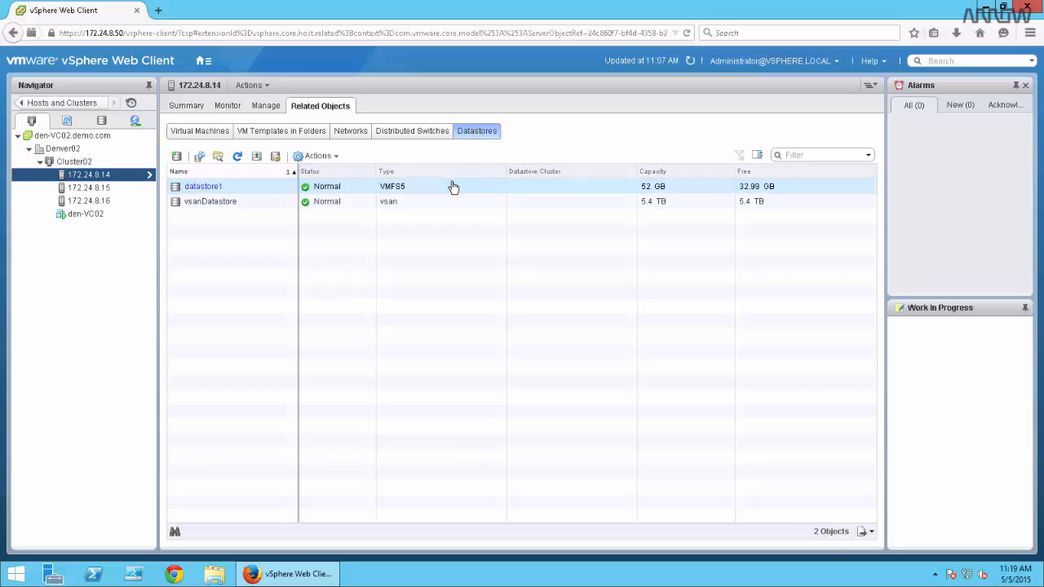
shift+click(220, 202)
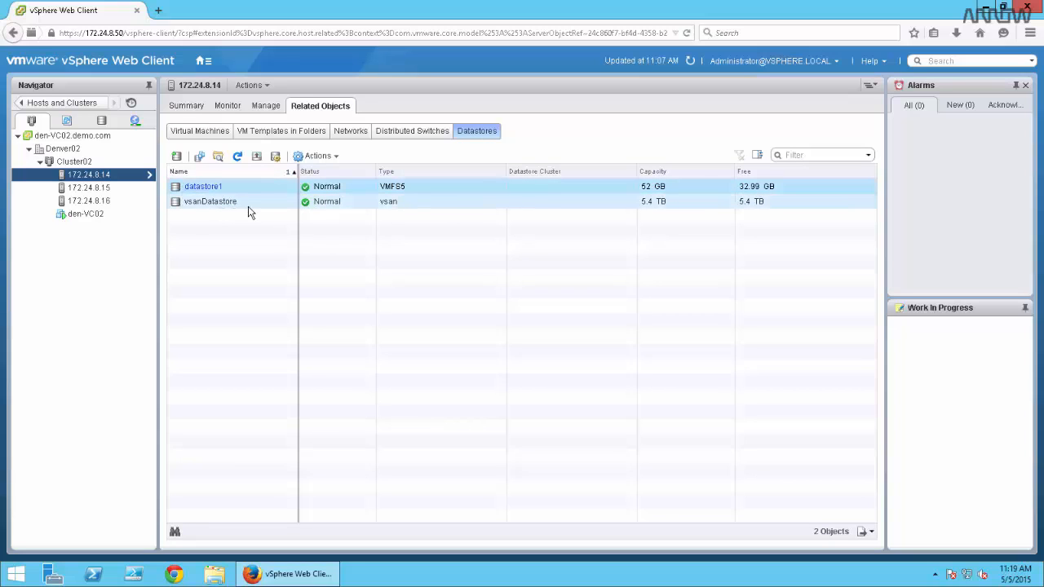